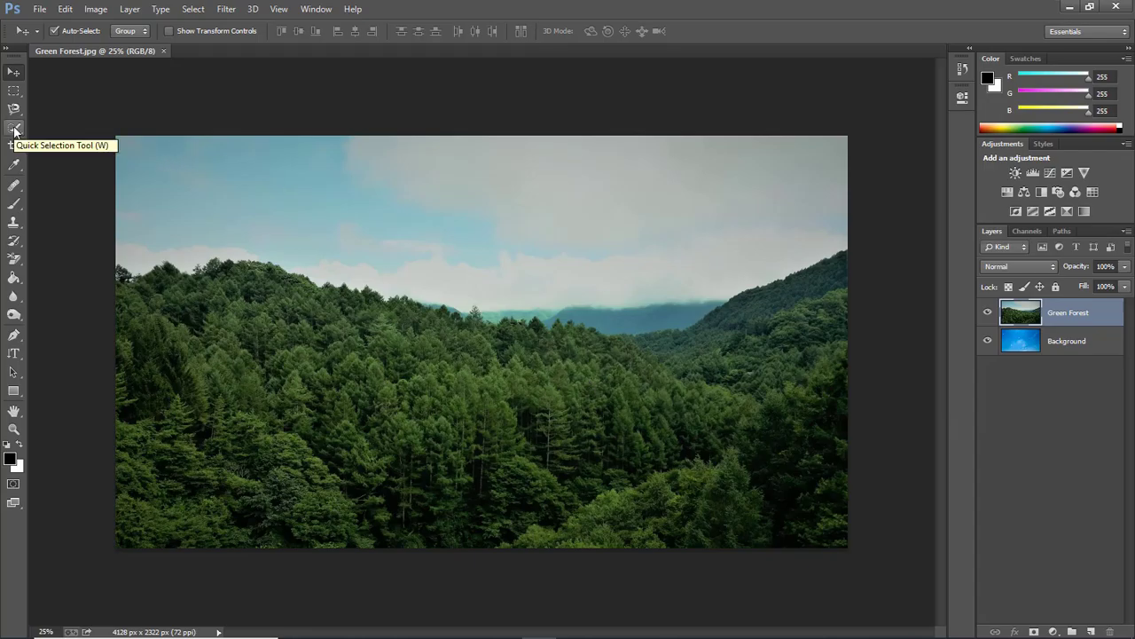
# Activate the Quick Selection Tool (W) from the tool flyout, after briefly switching to Move (V).
pyautogui.moveTo(14, 131); pyautogui.dragTo(62, 134)
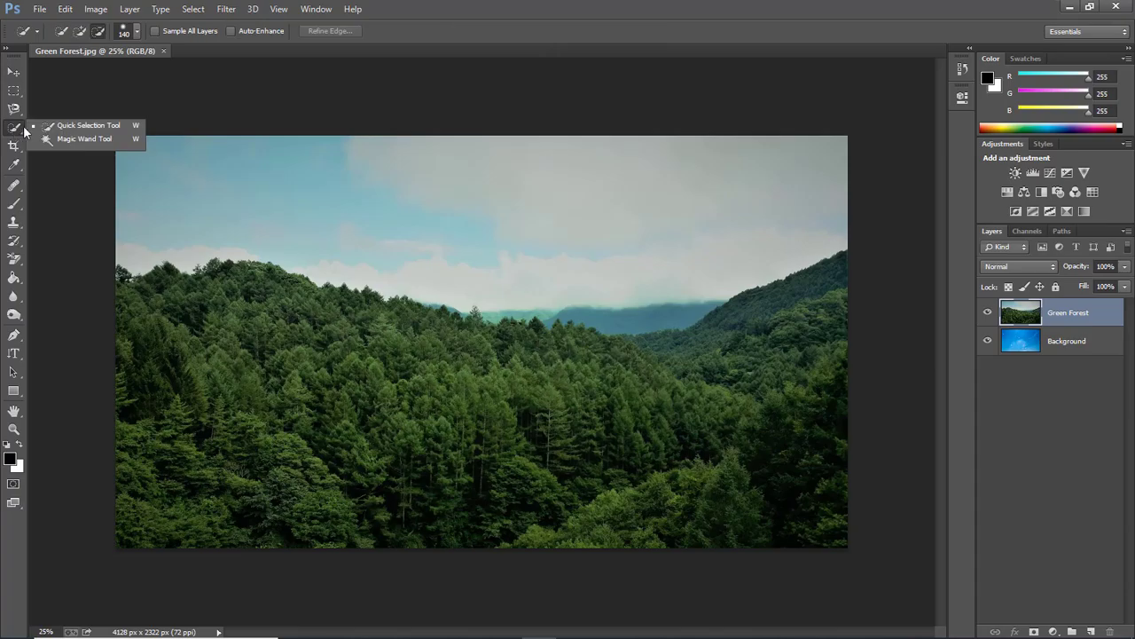
pyautogui.press('v')
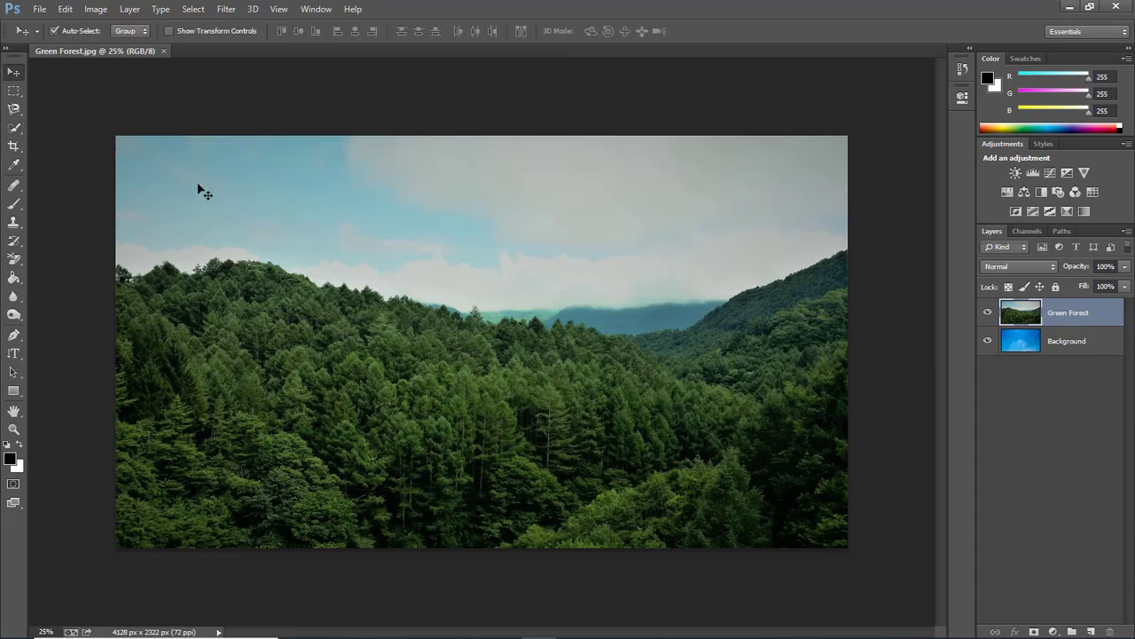
pyautogui.press('w')
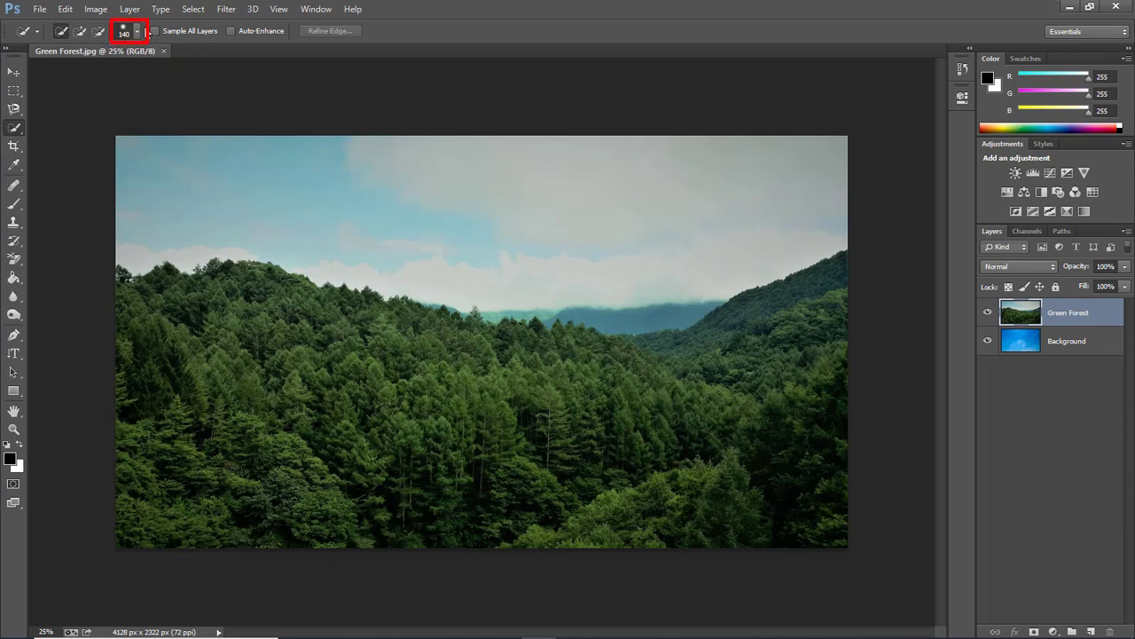
# Set the Quick Selection brush to about 100 px using the Size slider and bracket keys.
pyautogui.click(137, 33)
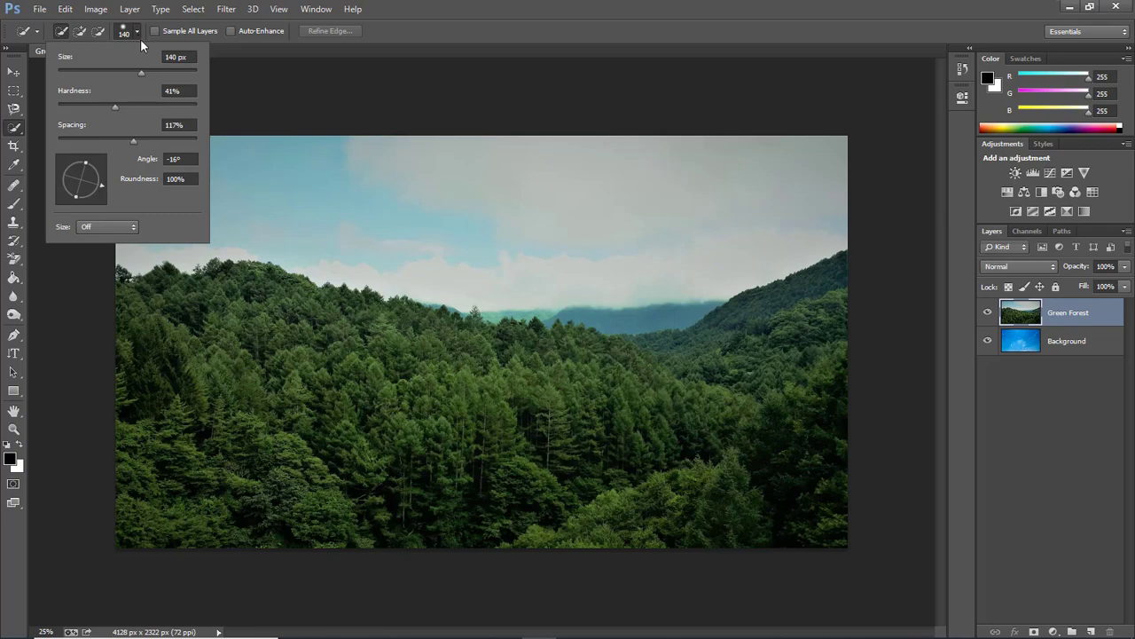
pyautogui.moveTo(140, 70); pyautogui.dragTo(94, 72)
pyautogui.moveTo(93, 71); pyautogui.dragTo(173, 71)
pyautogui.click(390, 32)
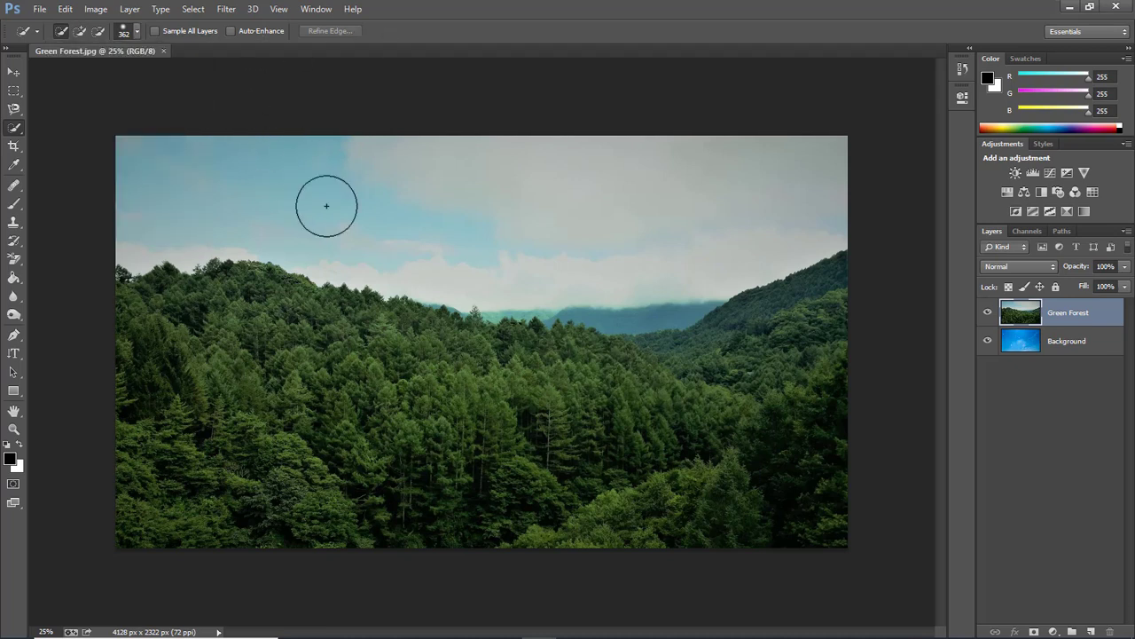
pyautogui.press('[')
pyautogui.press('[')
pyautogui.press('[')
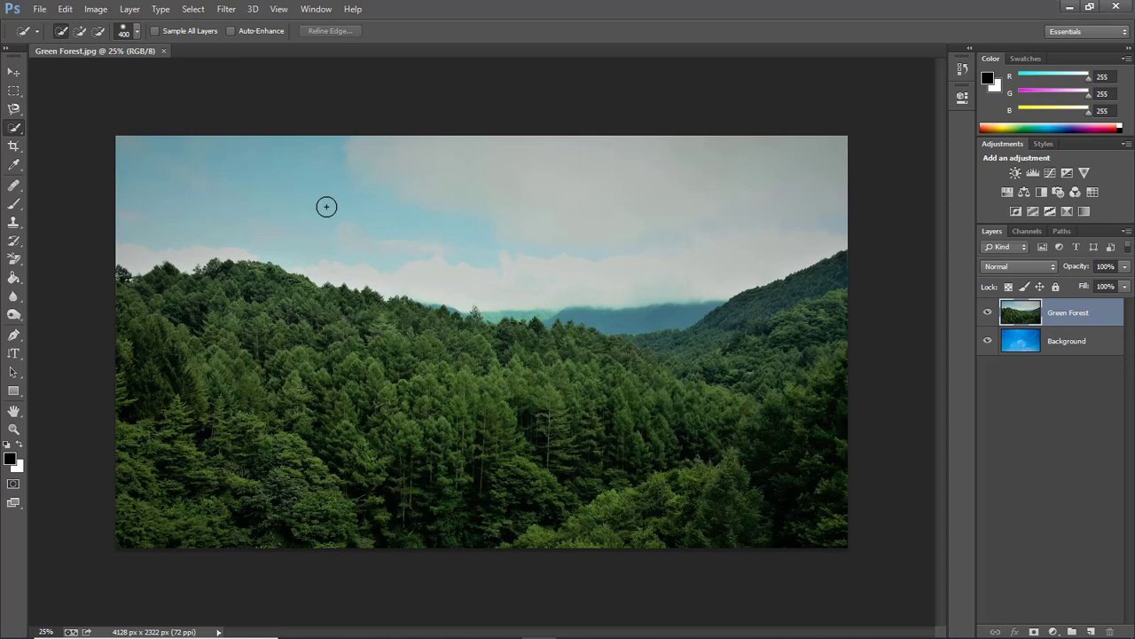
pyautogui.press('[')
pyautogui.press('[')
pyautogui.press('[')
pyautogui.press('[')
pyautogui.press('[')
pyautogui.press(']')
pyautogui.press(']')
# Enable Auto-Enhance in the Quick Selection options bar.
pyautogui.click(231, 32)
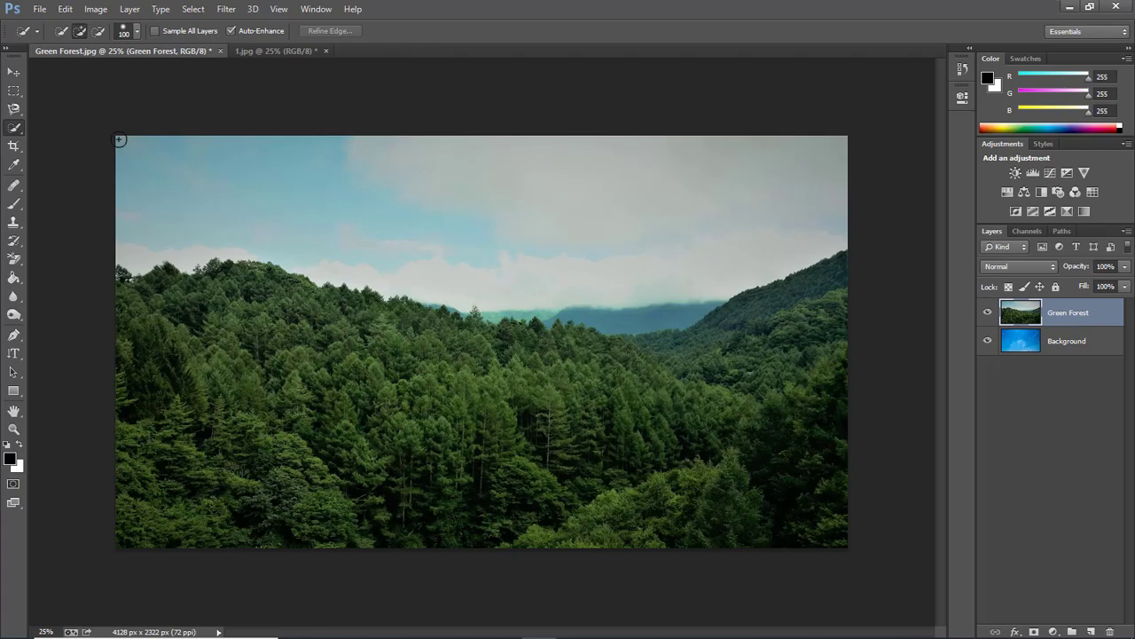
# Paint-select the sky from the top-left, then Alt-subtract along the ridge to trim to the treeline.
pyautogui.moveTo(118, 139)
pyautogui.mouseDown()
pyautogui.moveTo(192, 213)
pyautogui.moveTo(223, 225)
pyautogui.moveTo(1131, 284)
pyautogui.mouseUp()
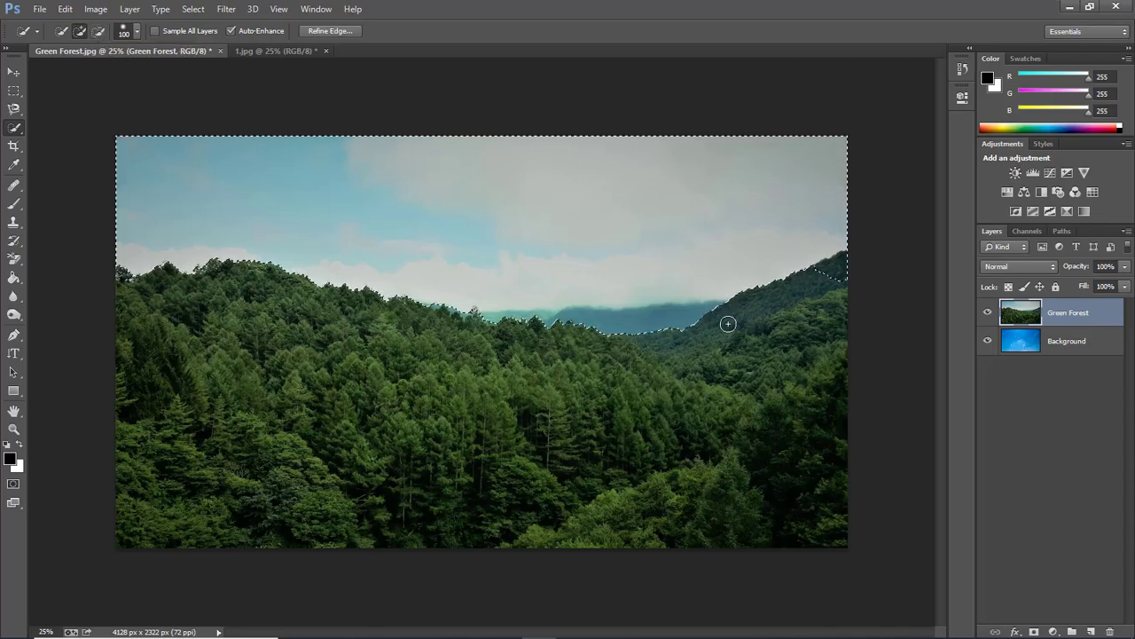
pyautogui.press('alt')
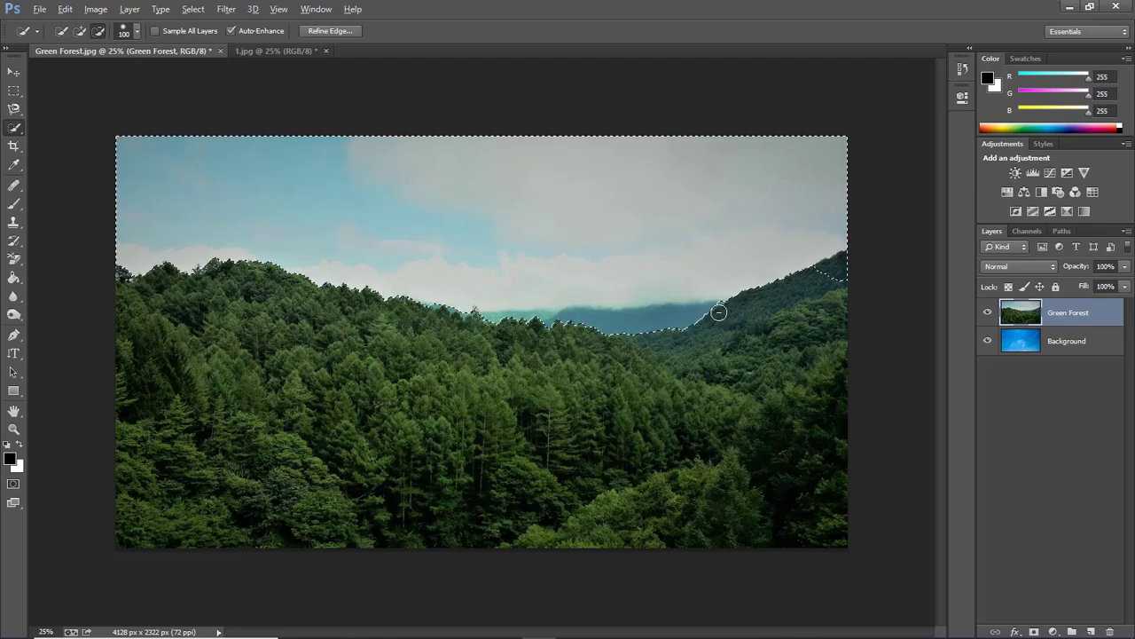
pyautogui.moveTo(700, 315)
pyautogui.mouseDown()
pyautogui.moveTo(631, 330)
pyautogui.moveTo(480, 323)
pyautogui.mouseUp()
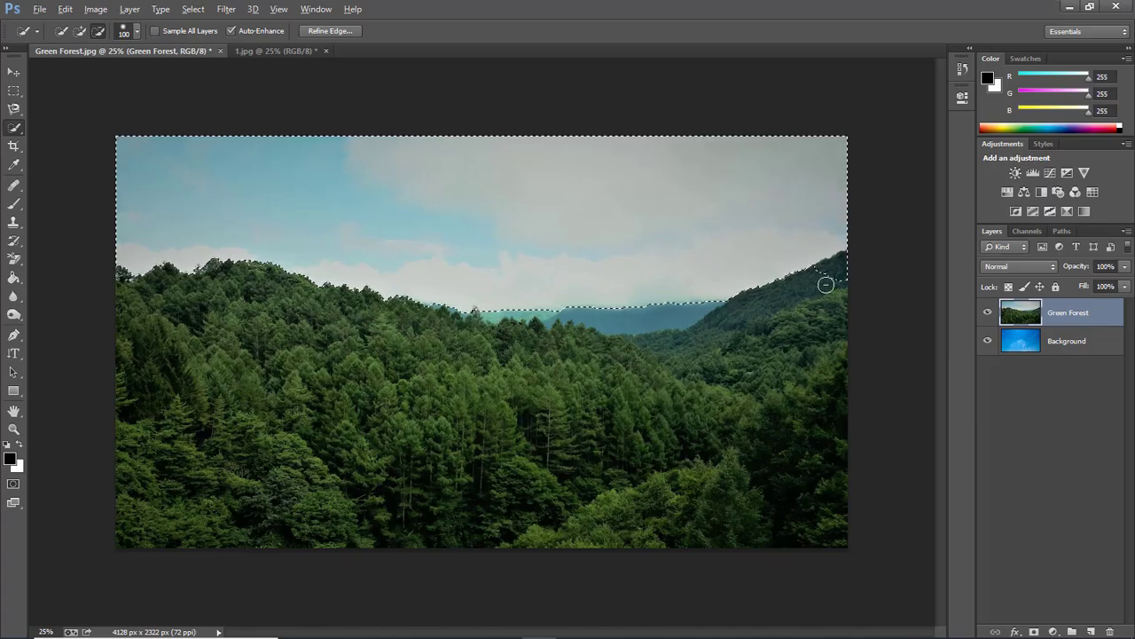
pyautogui.moveTo(821, 286)
pyautogui.mouseDown()
pyautogui.moveTo(850, 262)
pyautogui.moveTo(825, 266)
pyautogui.mouseUp()
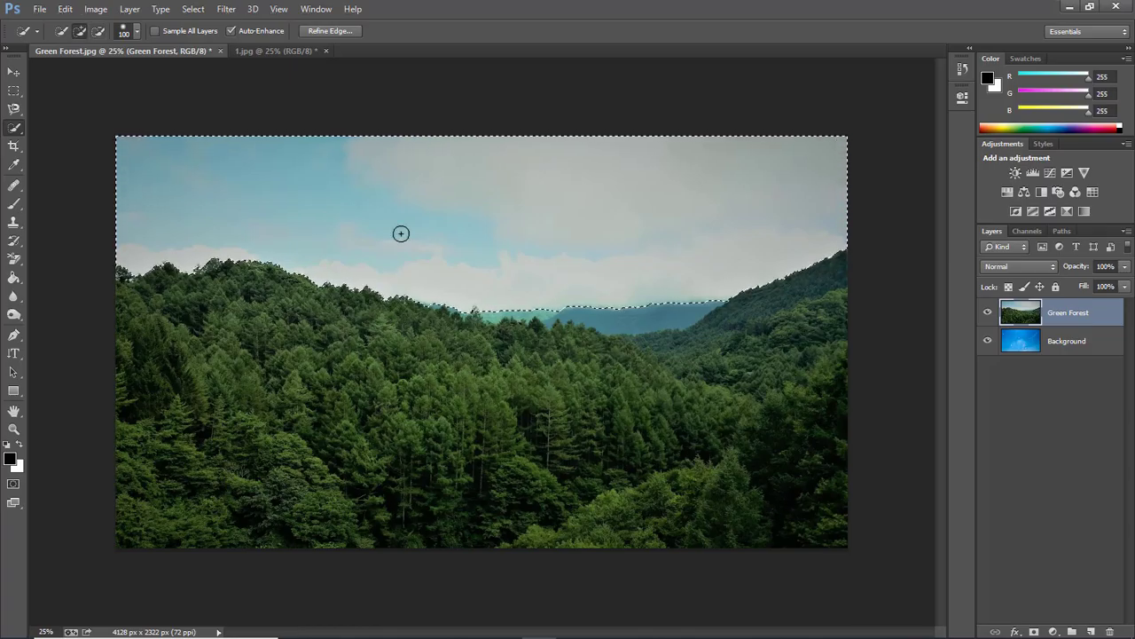
# Apply Refine Edge to the sky selection with Smart Radius and about 25 px radius.
pyautogui.click(336, 32)
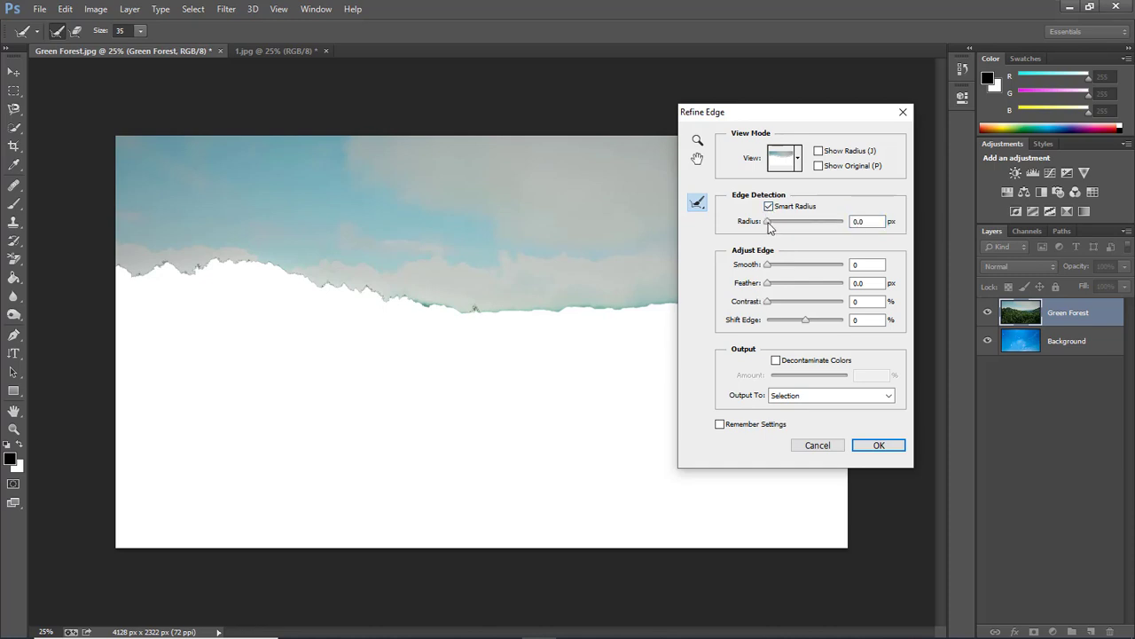
pyautogui.moveTo(771, 227); pyautogui.dragTo(810, 228)
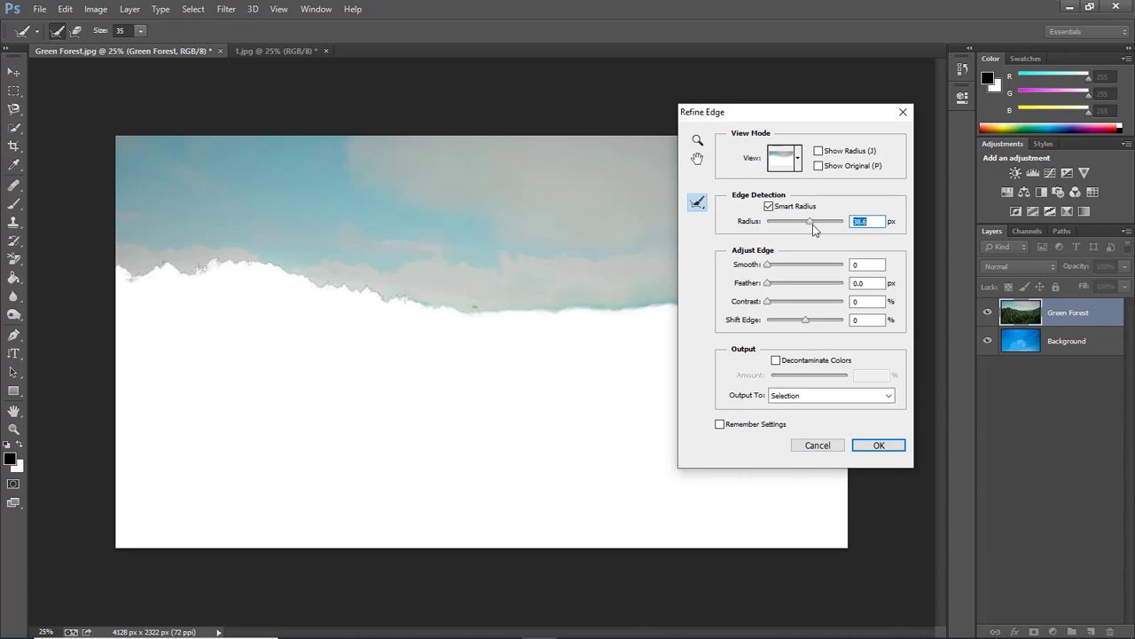
pyautogui.click(876, 444)
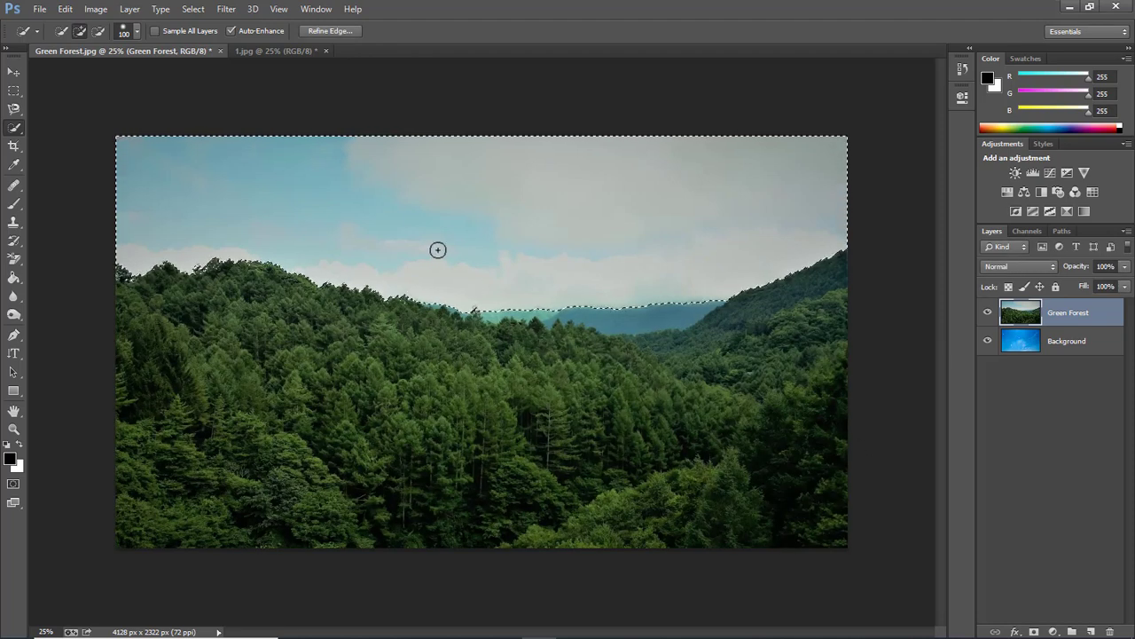
# Invert the sky selection and copy the forest onto a new Layer 1 with Layer Via Copy.
pyautogui.click(194, 11)
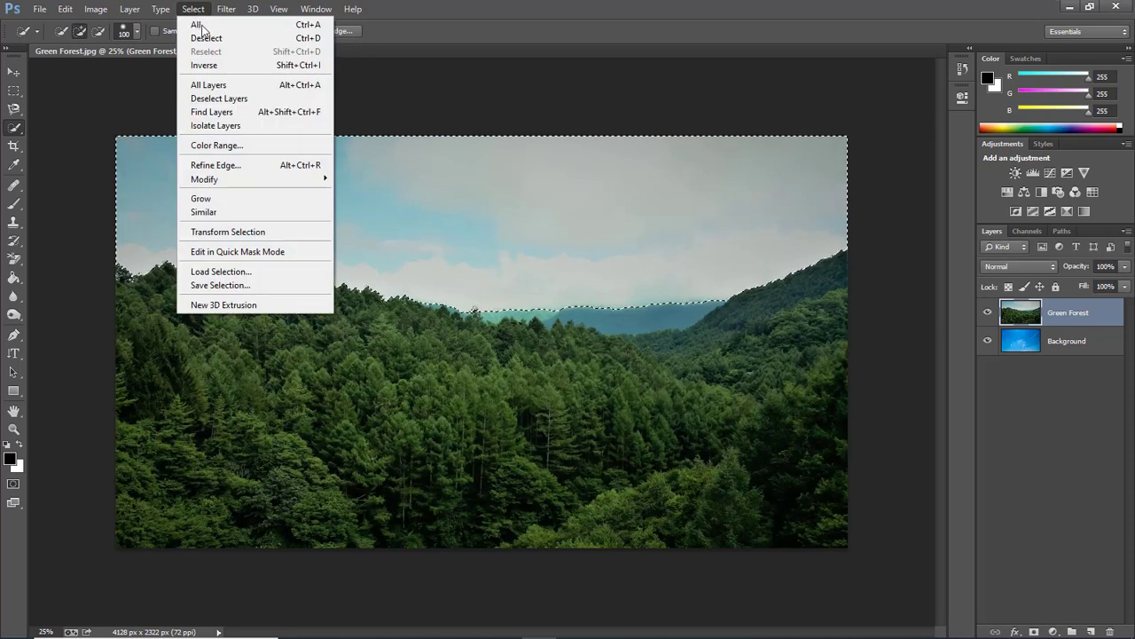
pyautogui.click(240, 66)
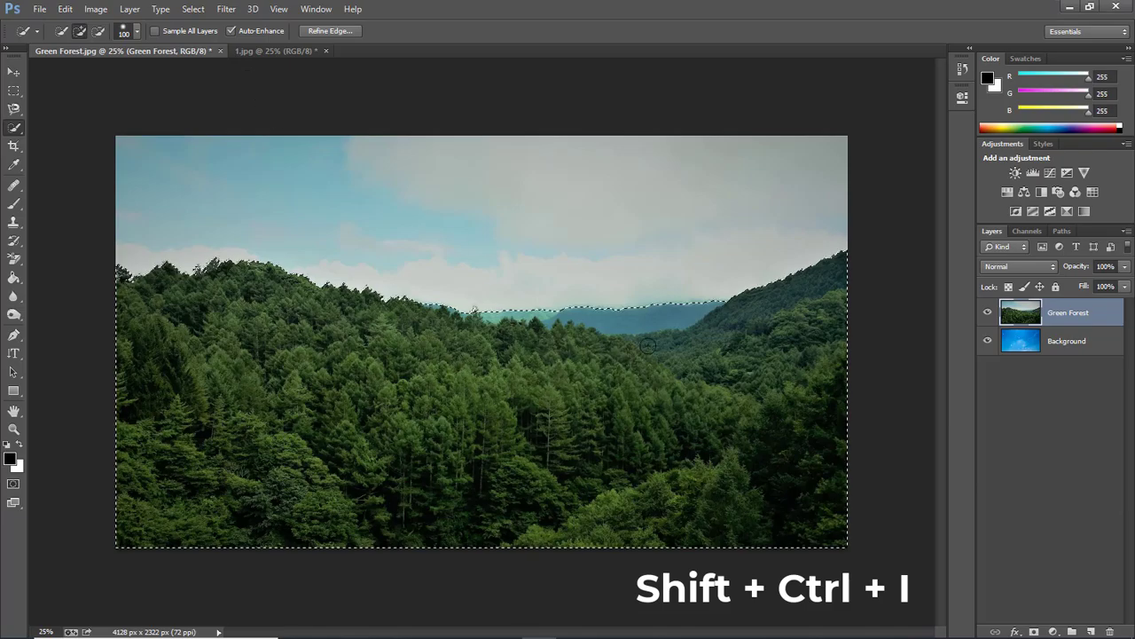
pyautogui.rightClick(602, 381)
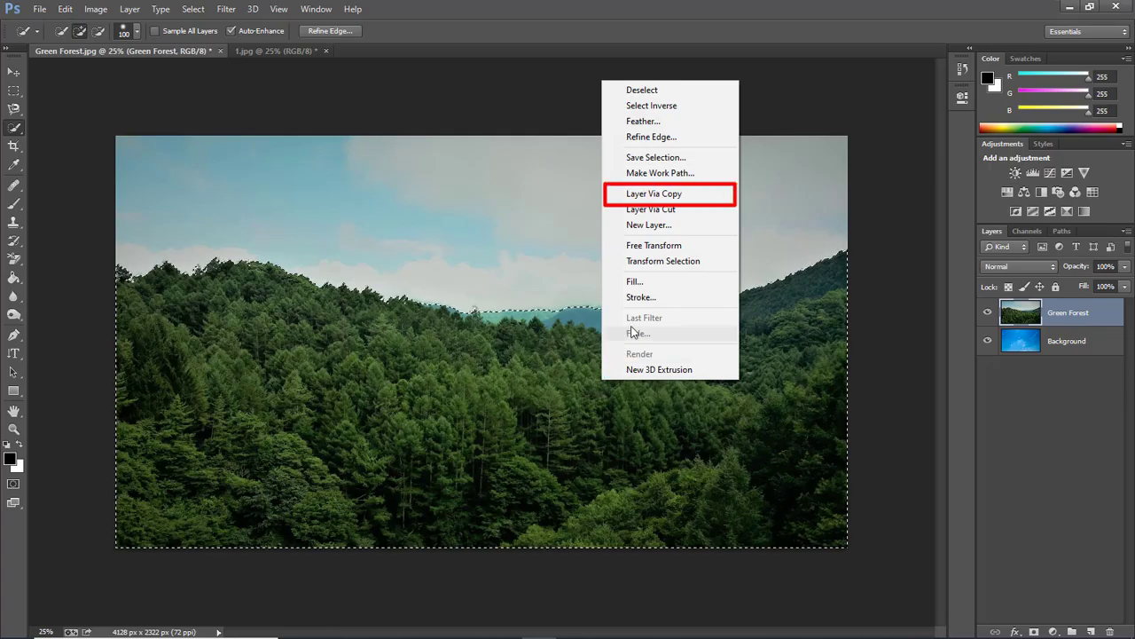
pyautogui.click(661, 193)
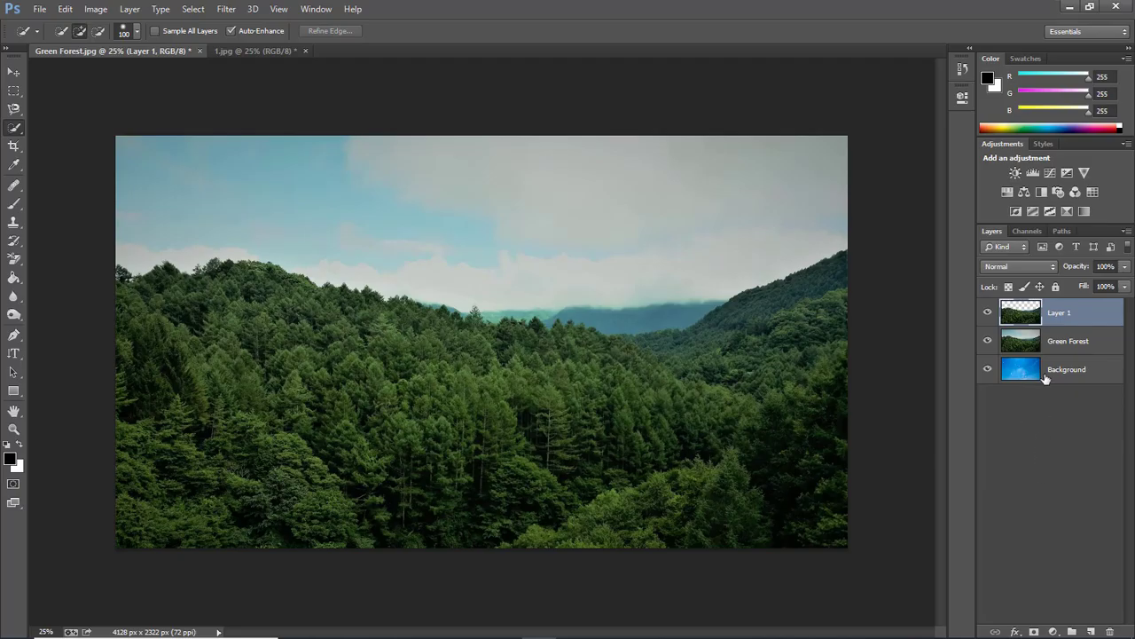
# Move the Background sky layer above Green Forest, just below Layer 1.
pyautogui.moveTo(1046, 377)
pyautogui.mouseDown()
pyautogui.moveTo(1050, 313)
pyautogui.moveTo(1054, 324)
pyautogui.mouseUp()
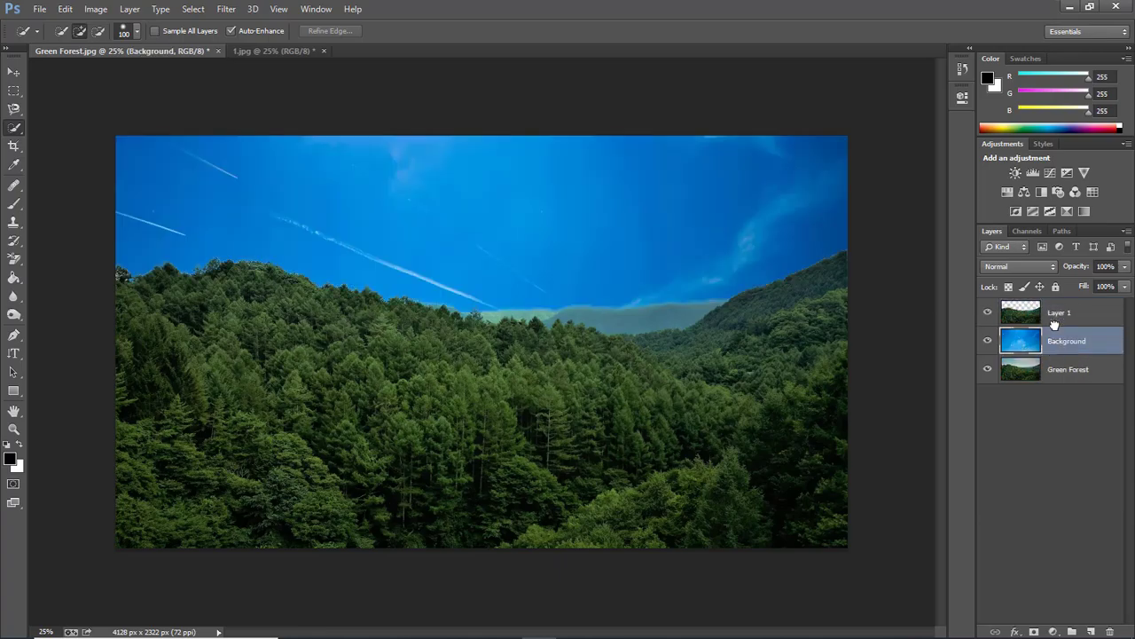